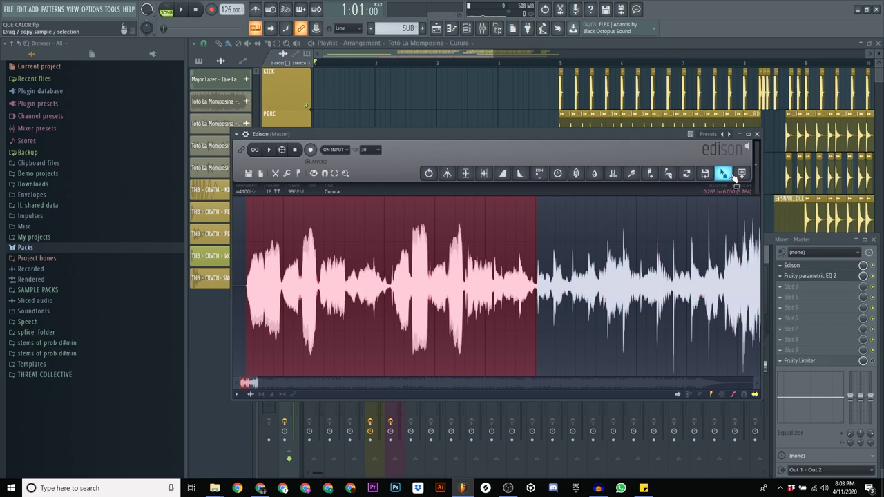
Drag the chopped Curura vocal section from Edison onto the ORIGINAL SAMPLE track across bars 1–4.
left_click_drag(735, 176, 379, 149)
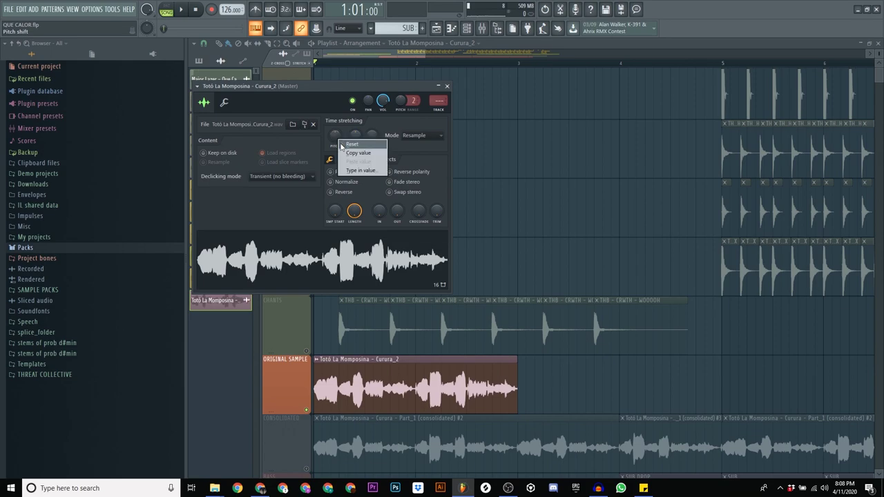
Reset the vocal's stretch pitch, preview it, and place a second Curura_2 clip at bar 3.
left_click(351, 144)
key("space")
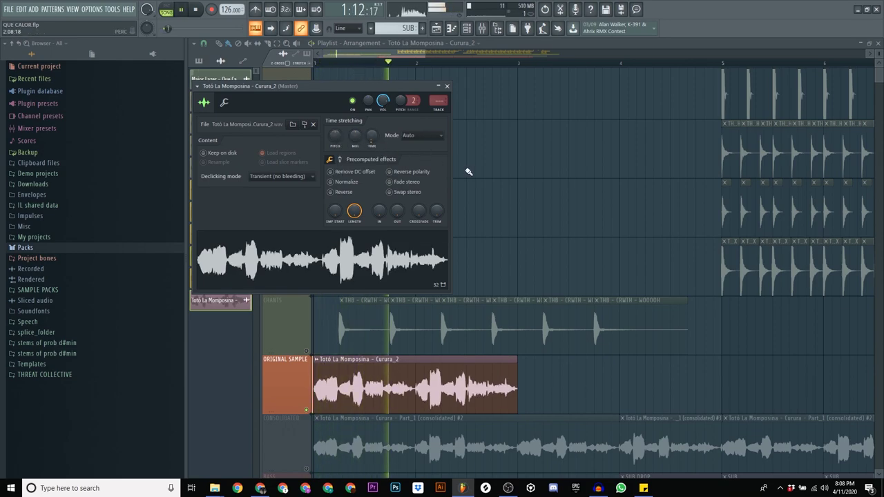
key("space")
left_click(549, 382)
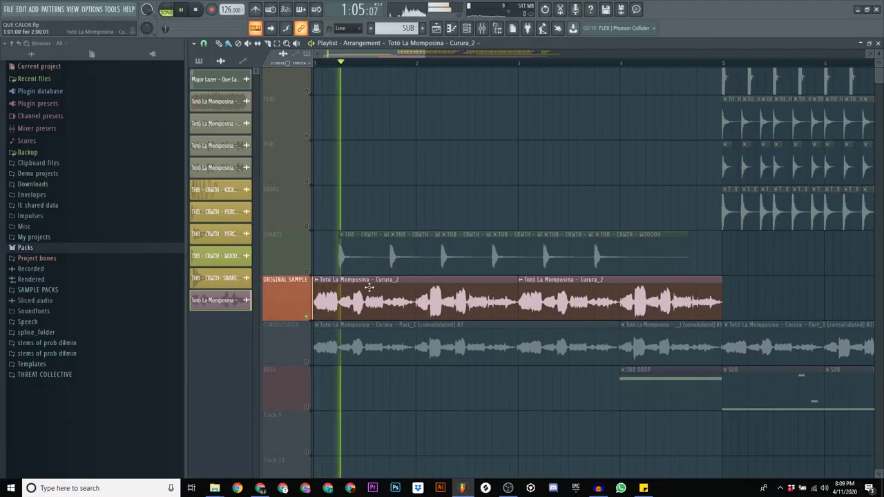
Route the Curura_2 vocal channel to mixer insert 4.
double_click(369, 287)
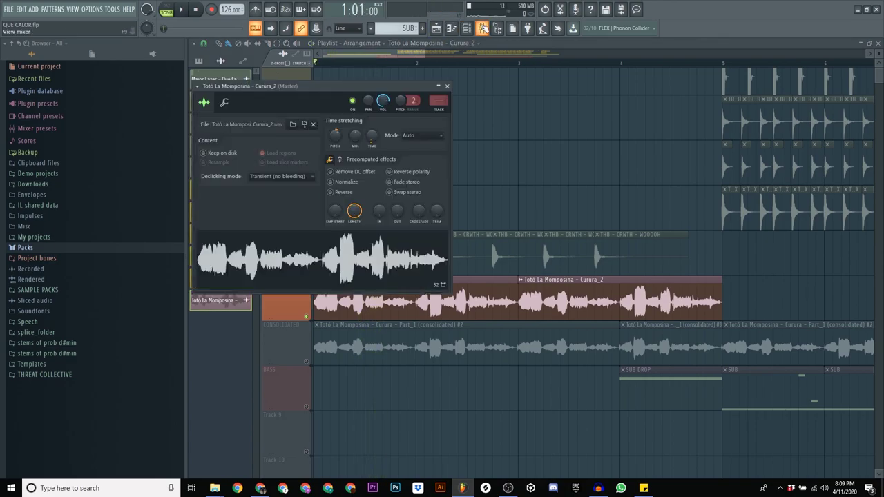
key("F9")
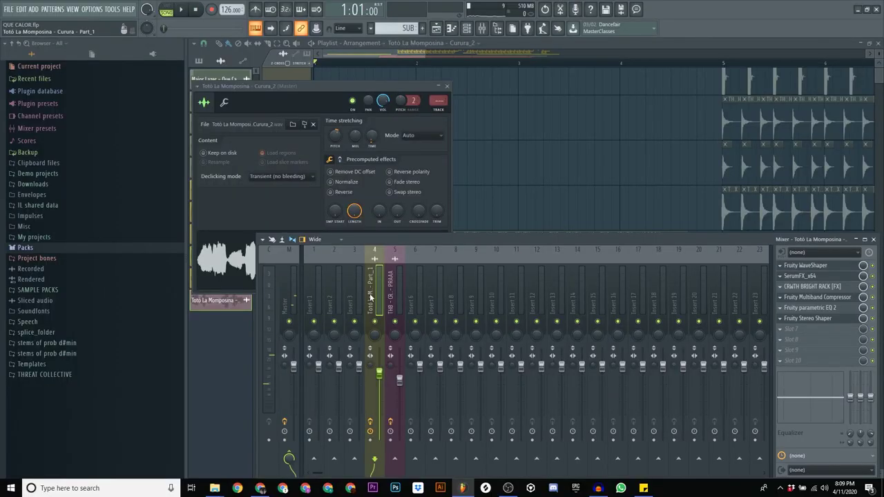
right_click(371, 295)
left_click(628, 339)
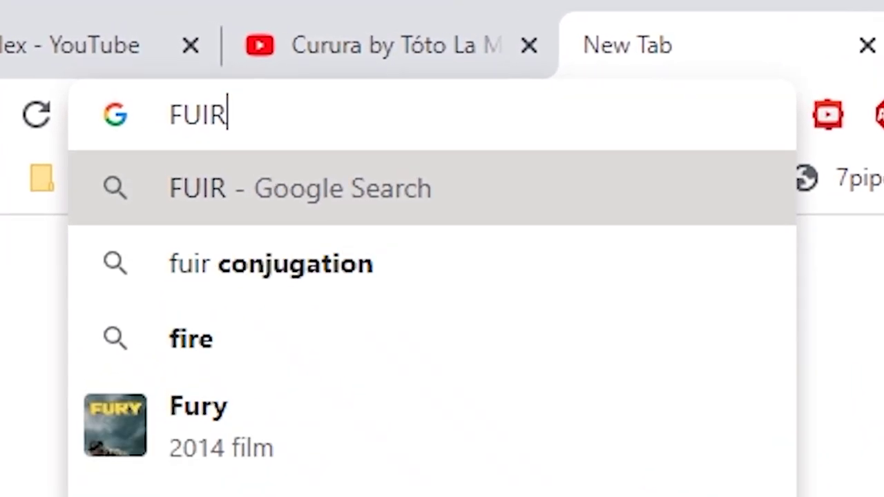
Search Google for 'FRUITY WAVESHAPER' in the new tab.
type("R")
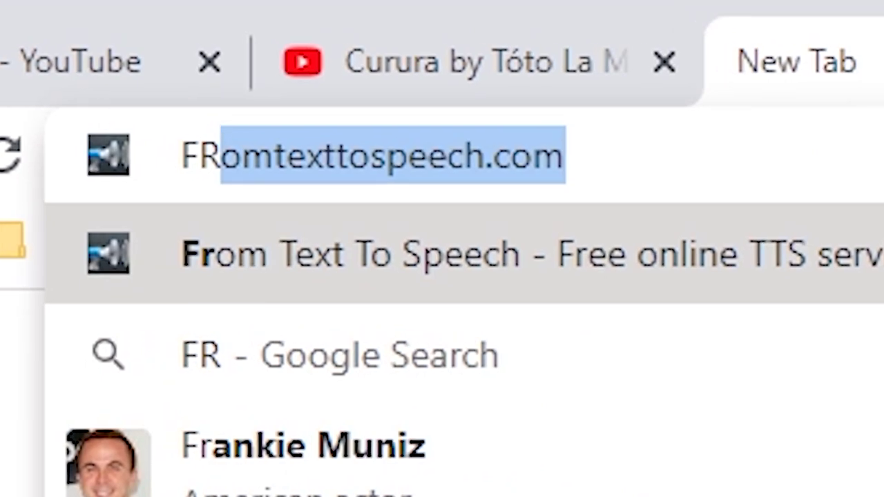
type("UIT")
key("BackSpace")
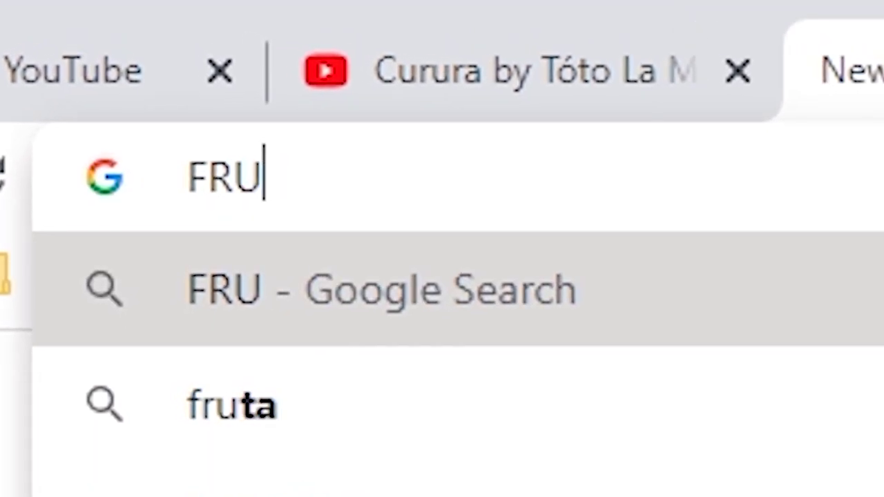
type("ITY WA")
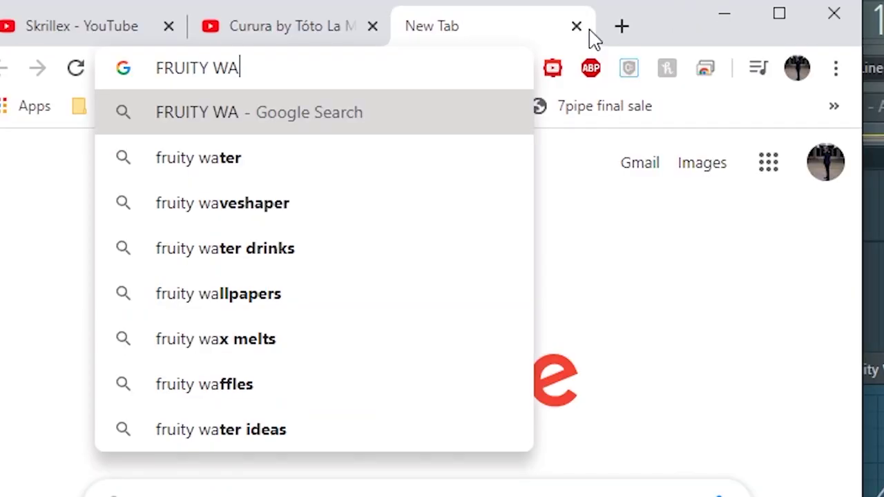
type("VE")
key("Return")
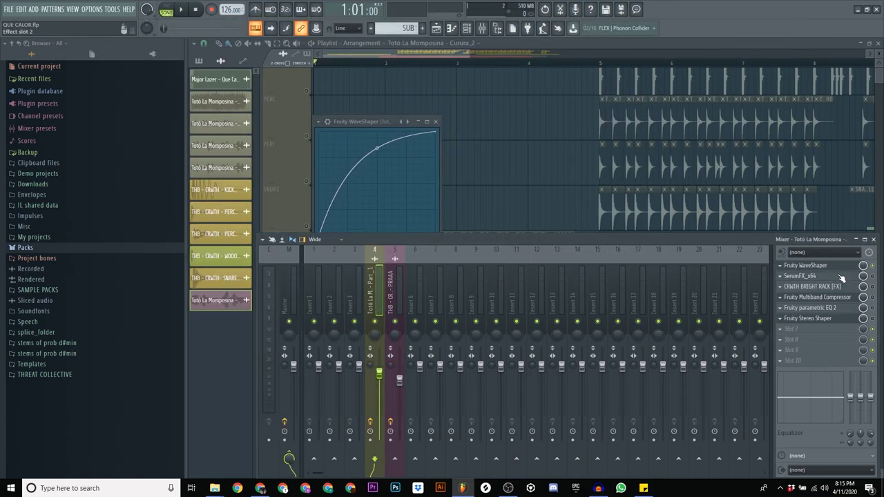
In insert 4's SerumFX, switch off Dimension and Flanger, then play to hear the change.
left_click(837, 273)
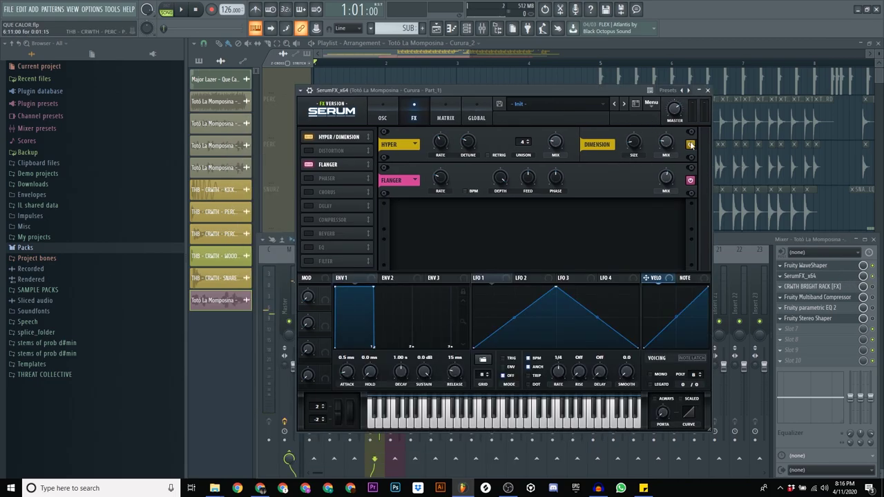
left_click(690, 147)
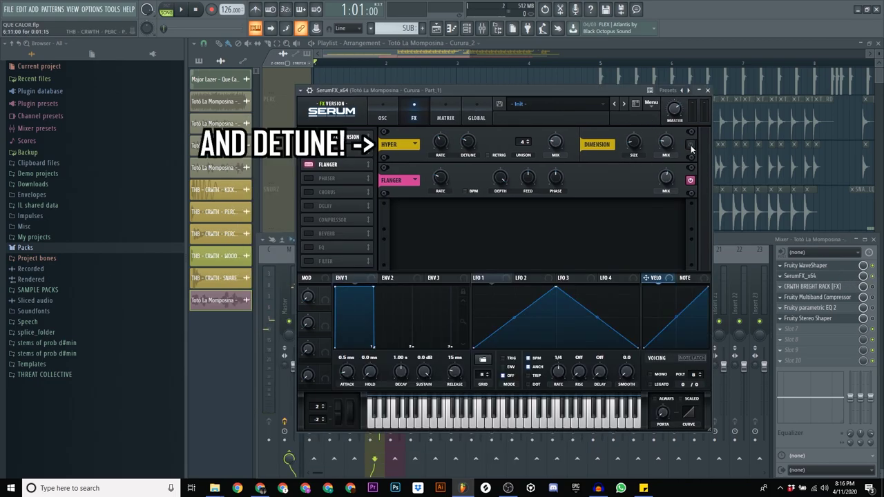
left_click(690, 180)
key("space")
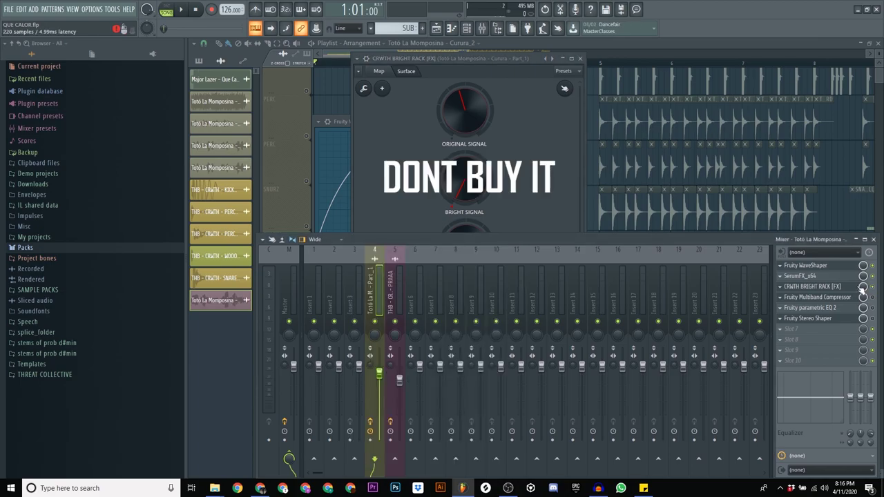
Bring the CRWTH BRIGHT RACK window to the front to review its settings.
left_click(853, 286)
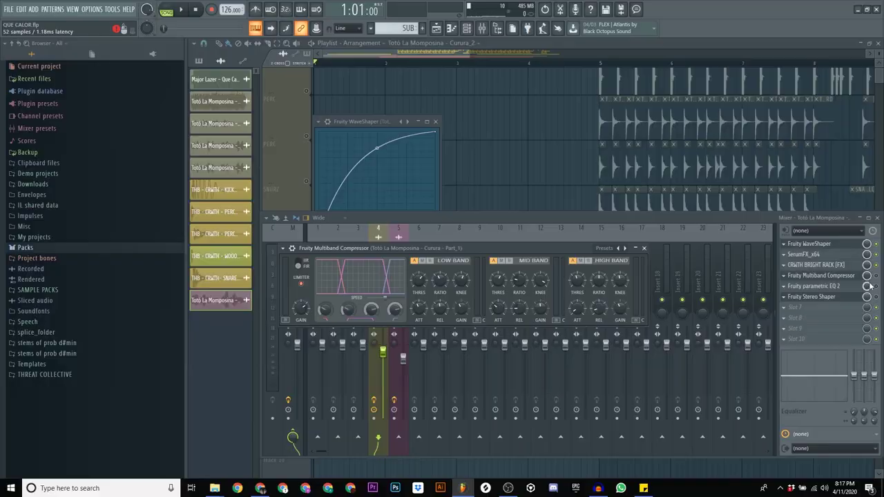
Move and reopen the vocal's Fruity Multiband Compressor, then open its Fruity parametric EQ 2.
left_click_drag(439, 245, 442, 183)
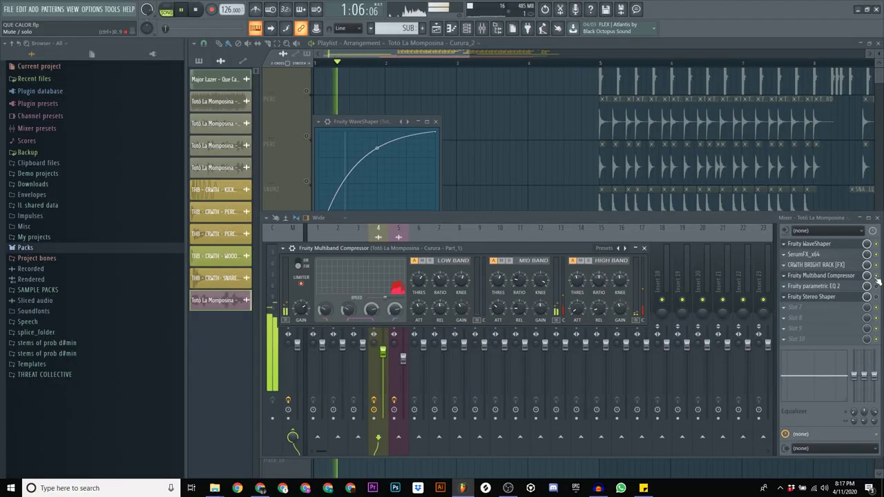
key("Escape")
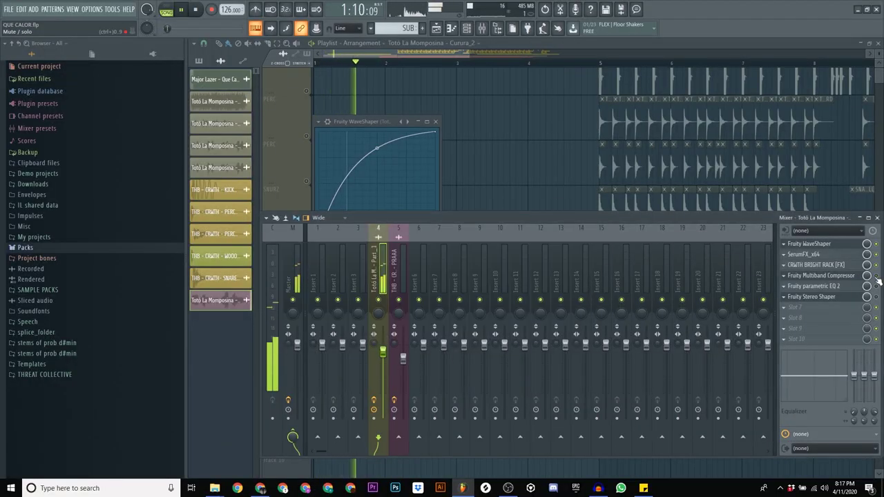
left_click(848, 278)
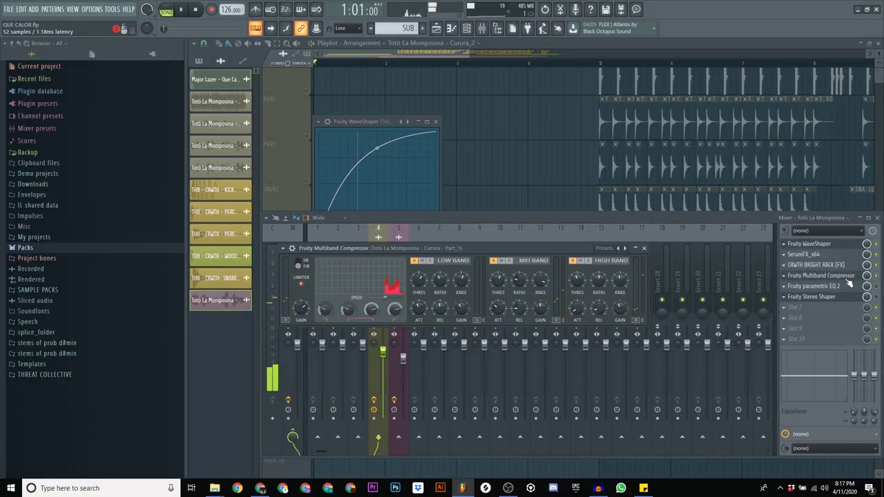
left_click(853, 286)
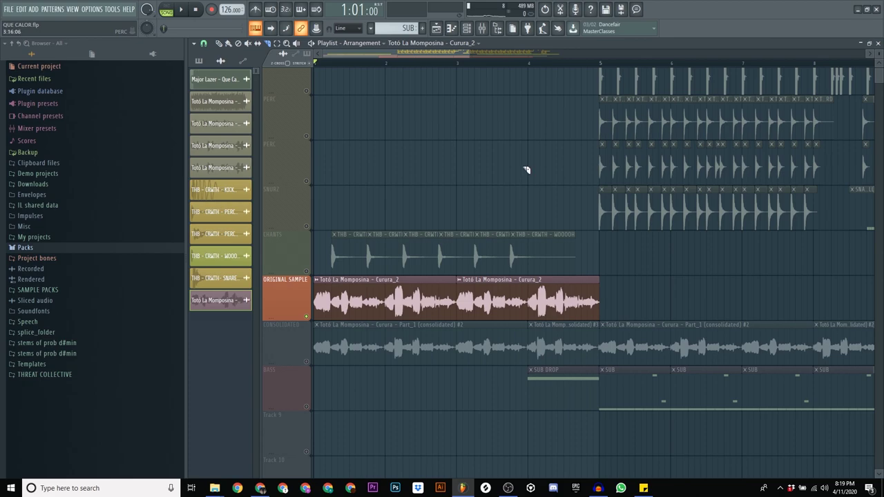
Open the Curura_2 #2 channel settings and set its time-stretch mode to Stretch.
scroll(530, 276, "up", 2)
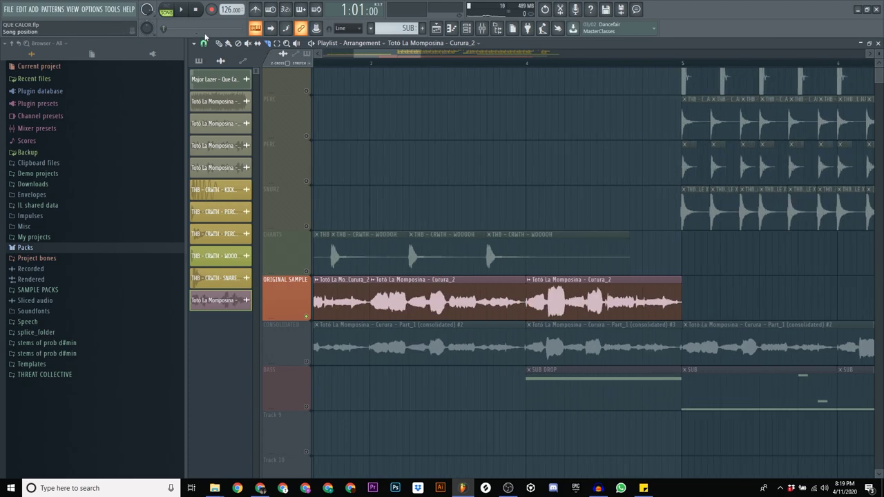
left_click(531, 279)
left_click(556, 352)
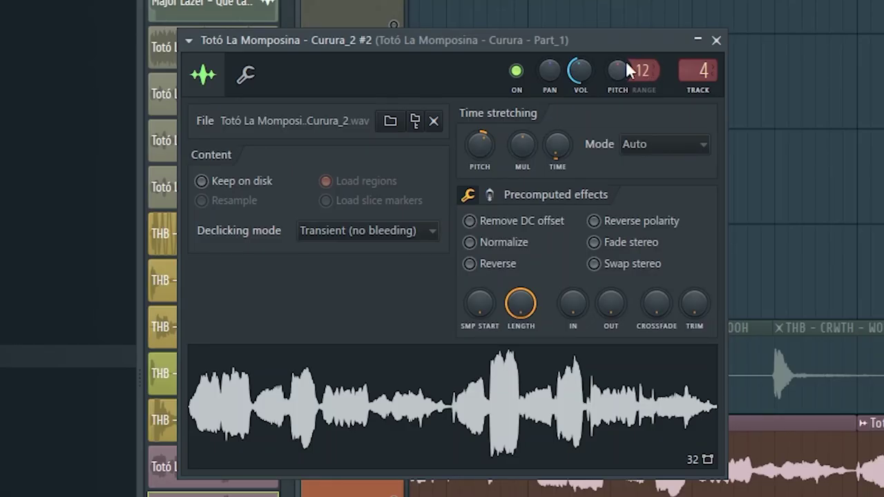
left_click(653, 146)
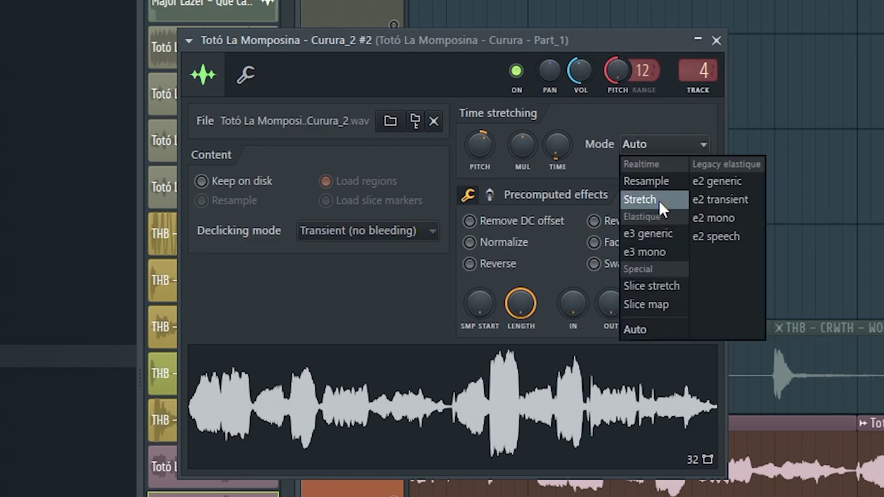
left_click(659, 200)
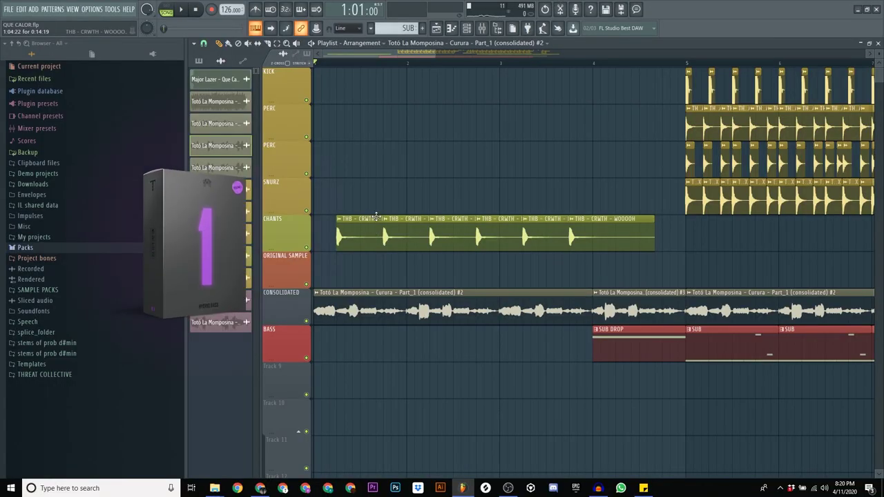
Add THB - CRWTH - 808 - BOSS - E as a BOSS - E #2 channel and select its upper note.
key("space")
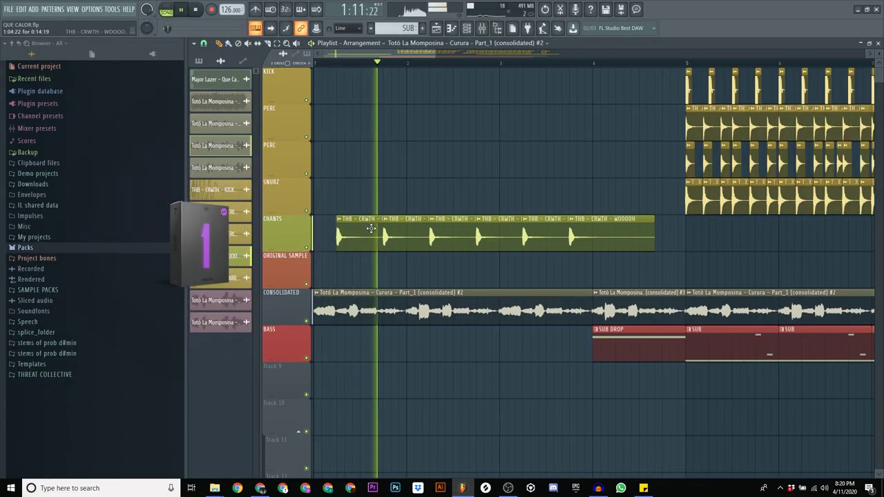
double_click(524, 220)
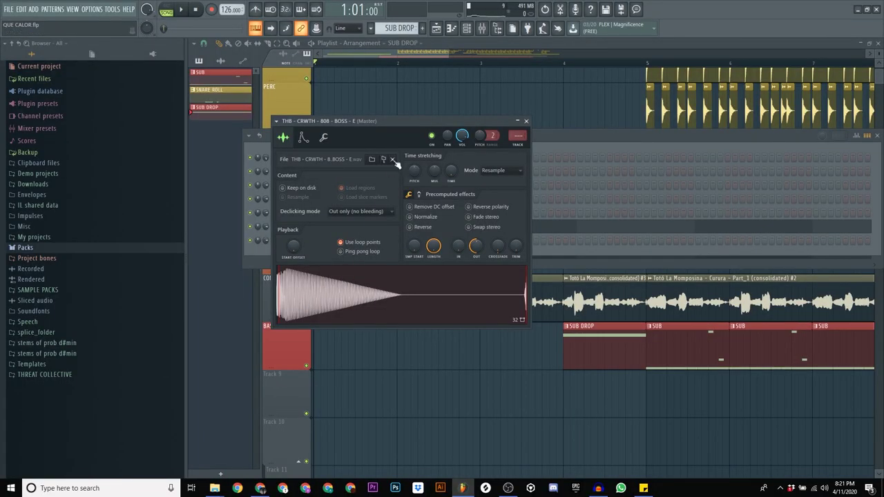
left_click(393, 161)
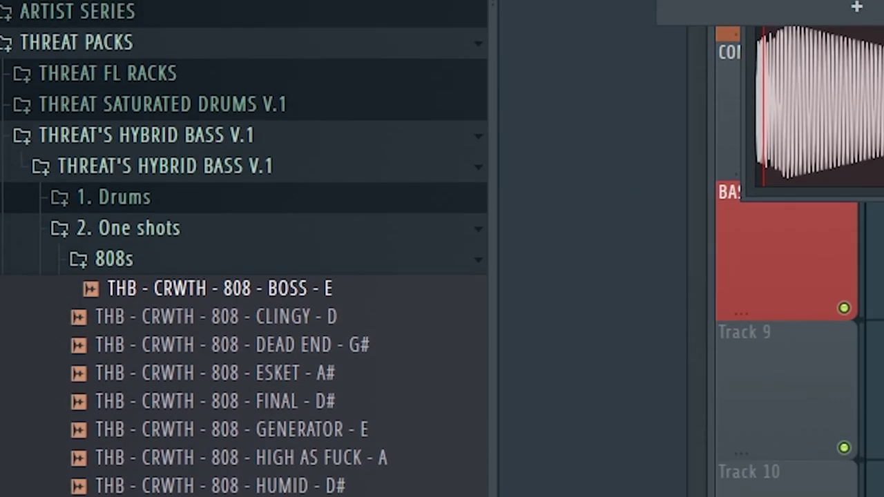
left_click_drag(207, 287, 375, 322)
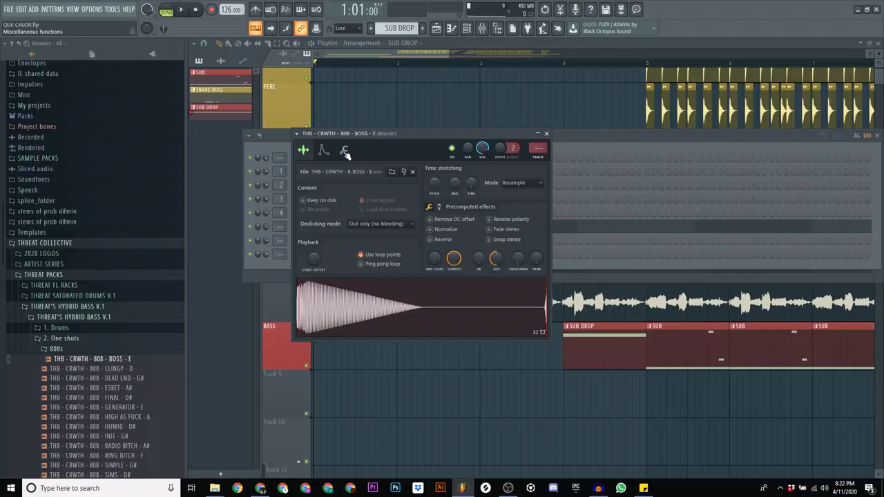
left_click_drag(357, 135, 406, 133)
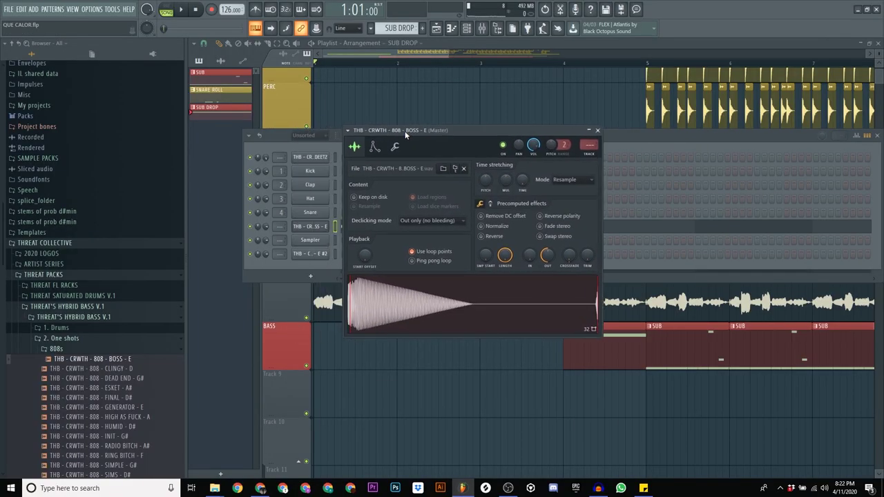
left_click(316, 256)
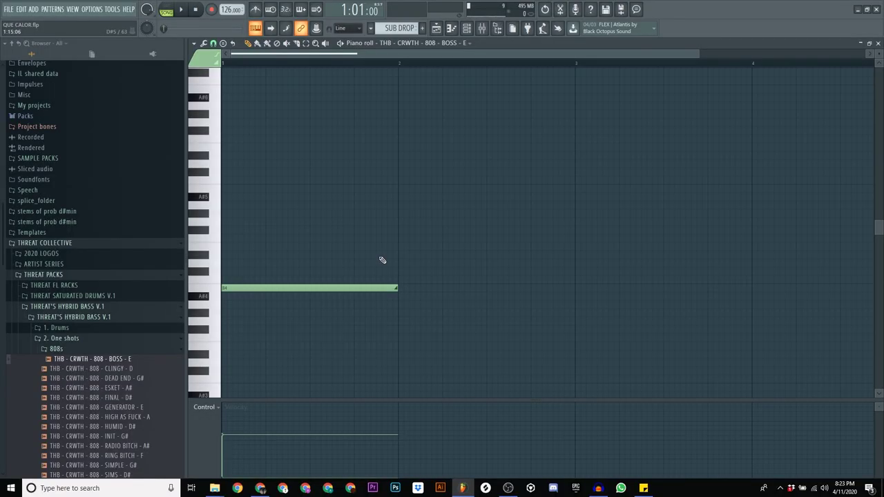
left_click_drag(382, 252, 316, 311)
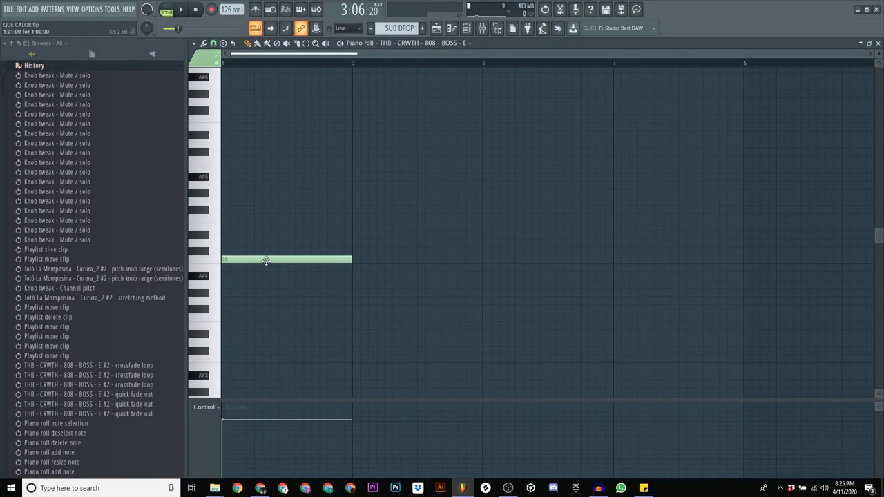
Lower the 808 note a semitone, add a second note an octave down at bar start, and play.
left_click_drag(265, 260, 260, 270)
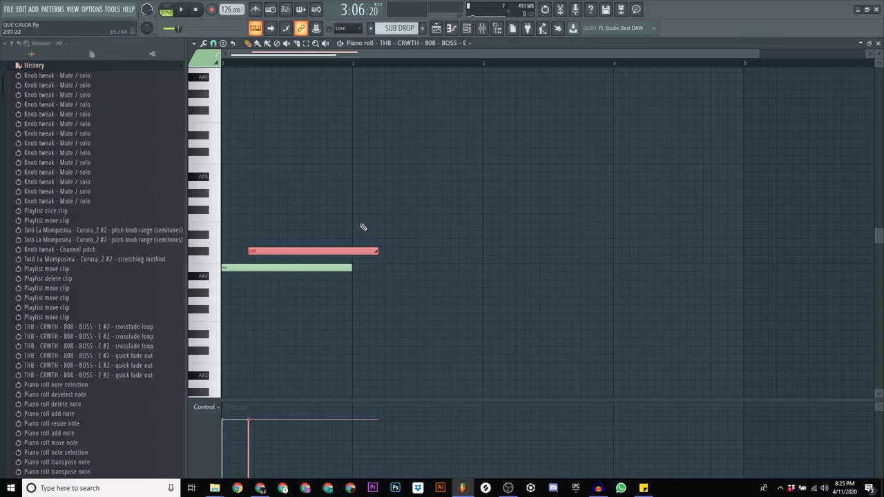
key("shift+Down")
key("shift+Down")
key("shift+Down")
key("shift+Down")
key("shift+Down")
key("shift+Down")
key("shift+Down")
key("shift+Down")
key("shift+Down")
key("shift+Down")
key("shift+Down")
key("shift+Down")
key("shift+Down")
key("shift+Down")
key("shift+Down")
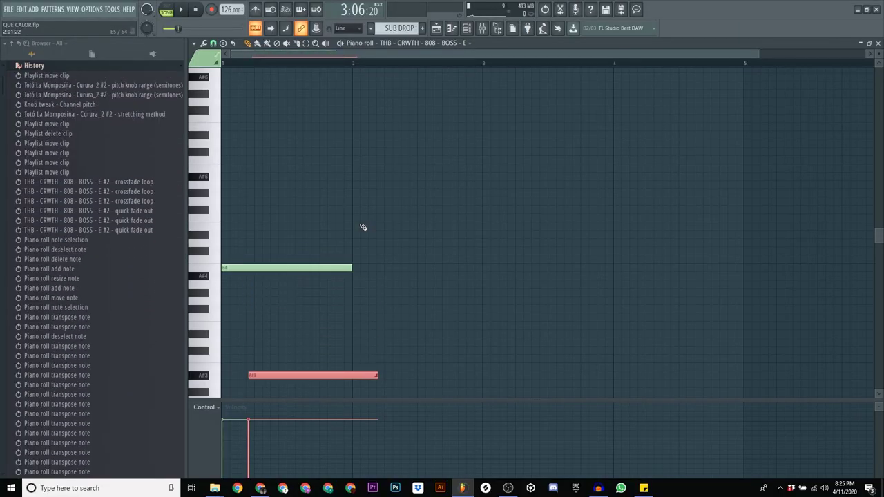
key("shift+Up")
key("shift+Left")
left_click_drag(410, 357, 276, 414)
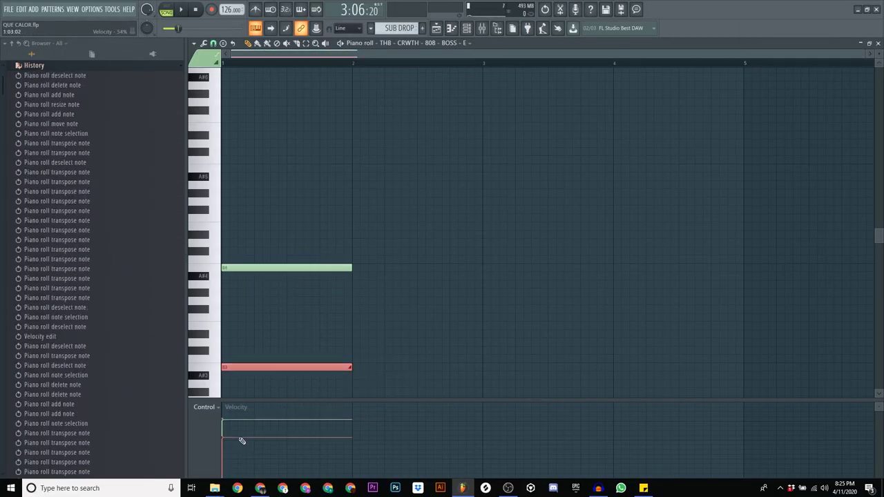
key("space")
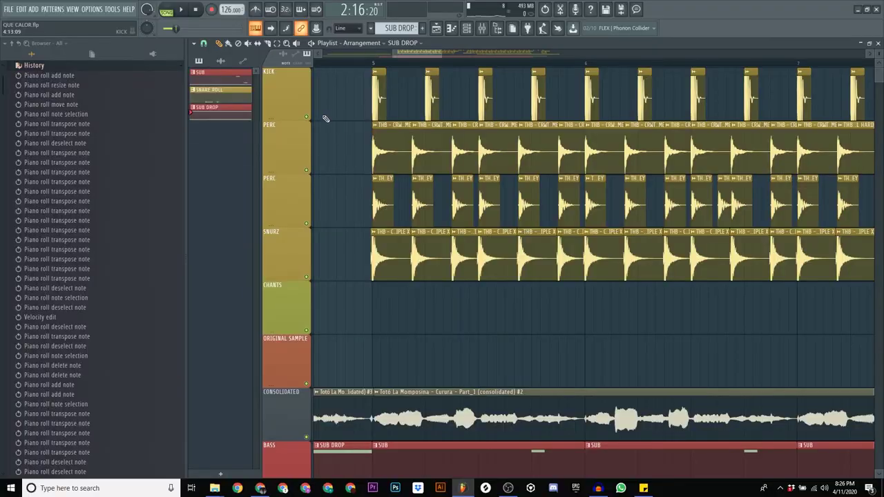
Solo the KICK track and play the arrangement from bar 5.
right_click(307, 117)
scroll(362, 63, "down", 3)
scroll(362, 64, "up", 4)
left_click(362, 64)
key("space")
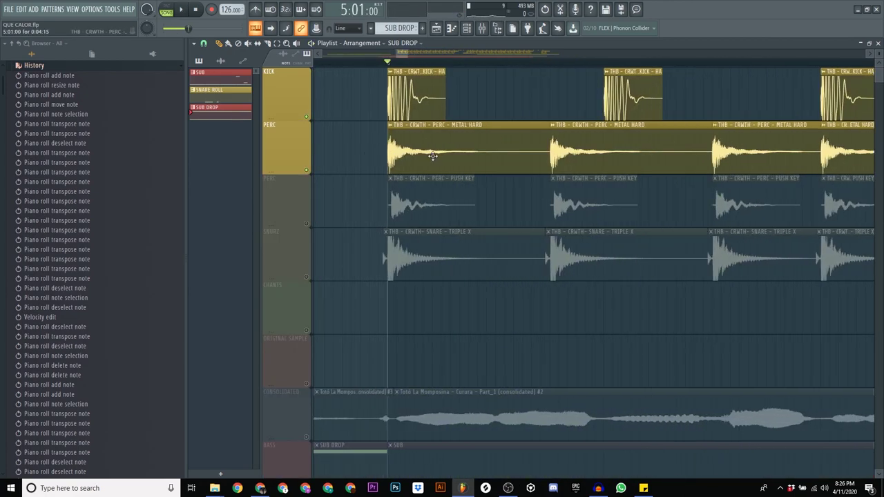
Replay the isolated drums from bar 5, then stop playback.
scroll(411, 168, "down", 3)
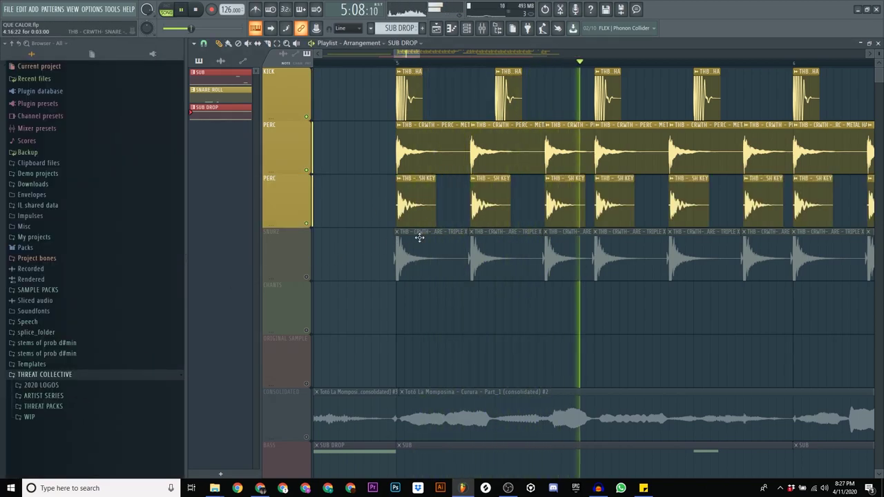
scroll(451, 233, "up", 3)
scroll(442, 245, "up", 1)
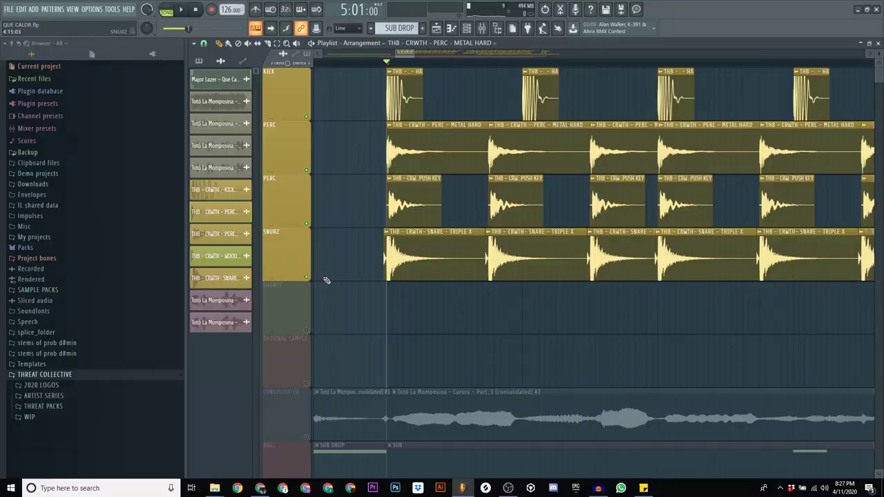
key("space")
scroll(335, 265, "down", 4)
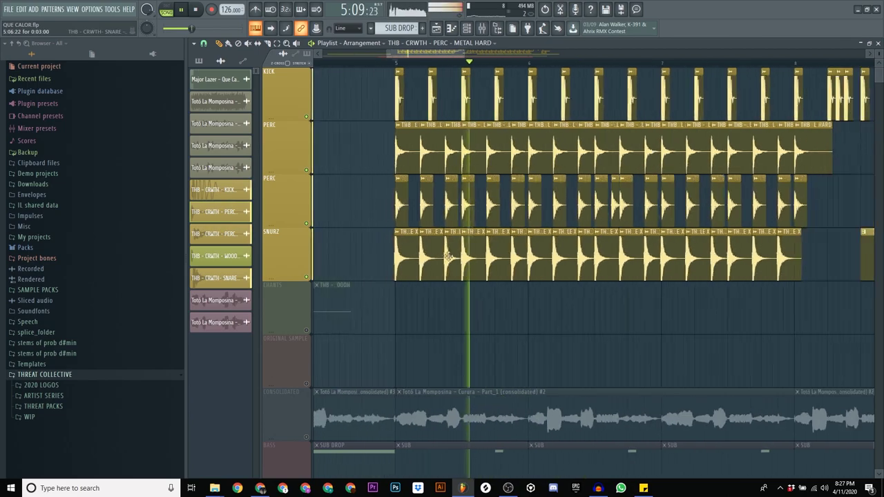
scroll(484, 269, "up", 3)
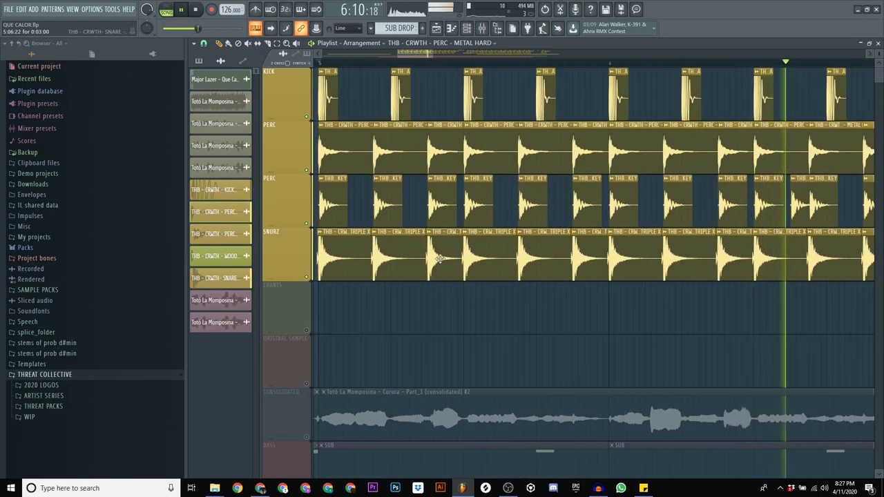
scroll(442, 259, "down", 2)
key("space")
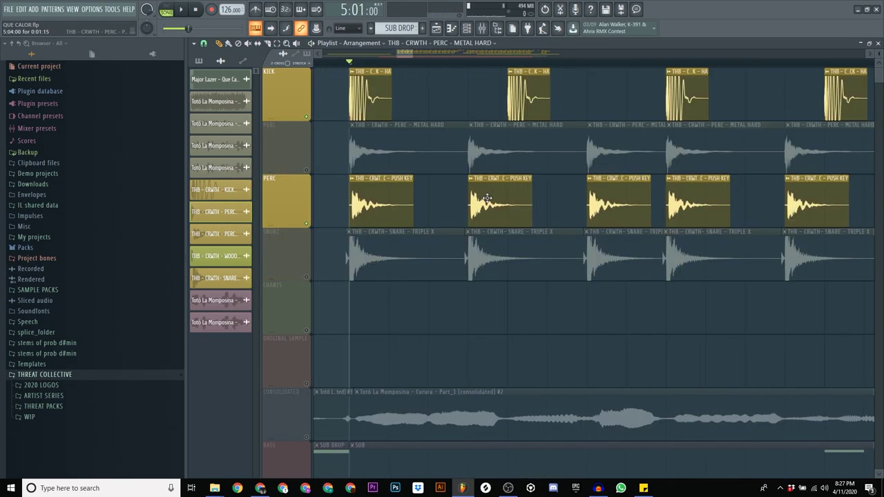
Try the PUSH KEY perc clip later, return it to its original spot, and replay the drums.
left_click_drag(487, 199, 515, 206)
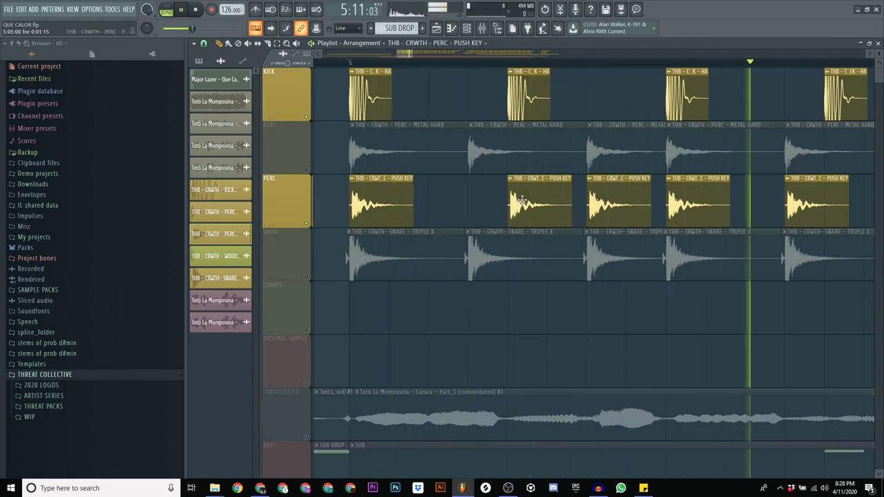
left_click_drag(533, 209, 495, 203)
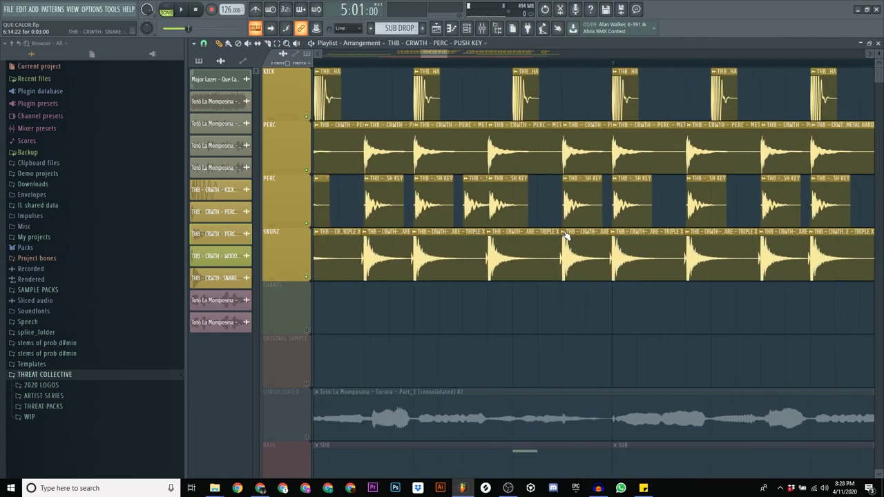
key("space")
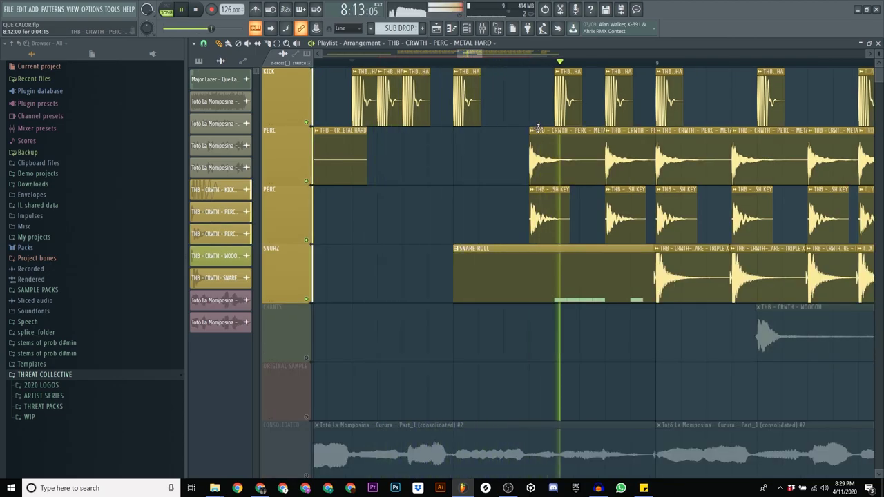
Inspect the SNARE ROLL pattern and DEETZ snare settings, then preview the rising C5 hits.
double_click(542, 294)
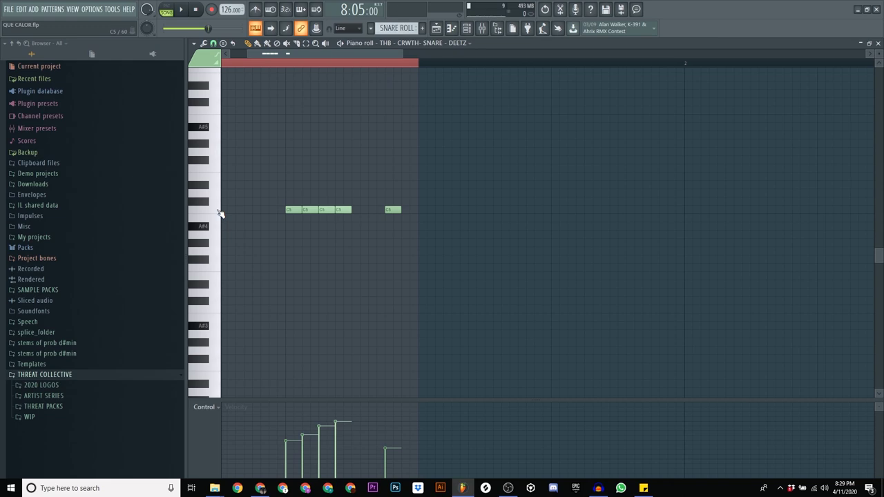
left_click(475, 32)
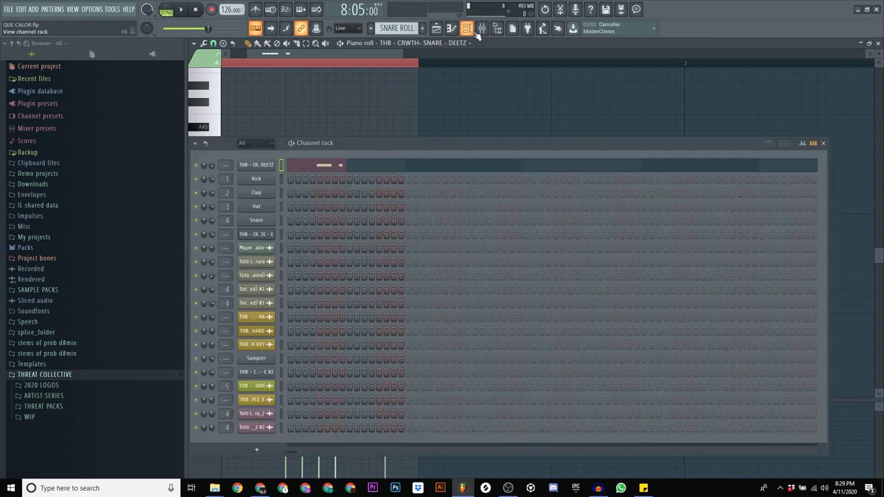
left_click(256, 165)
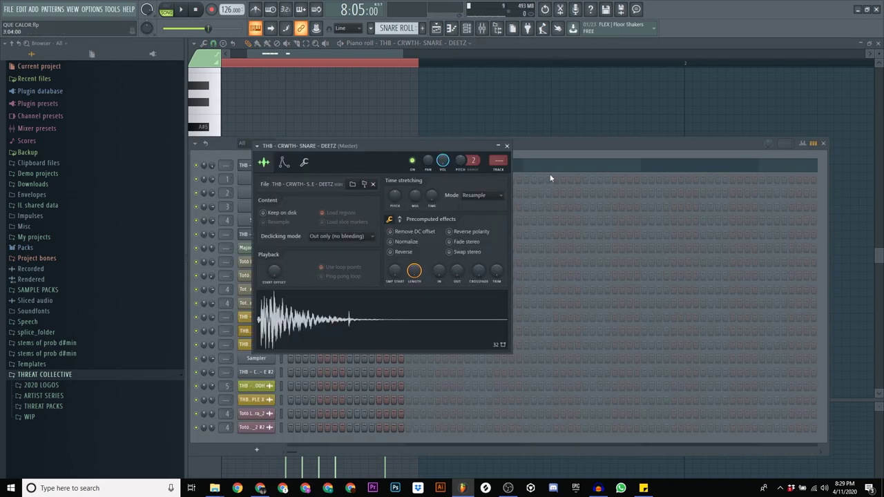
key("F6")
key("space")
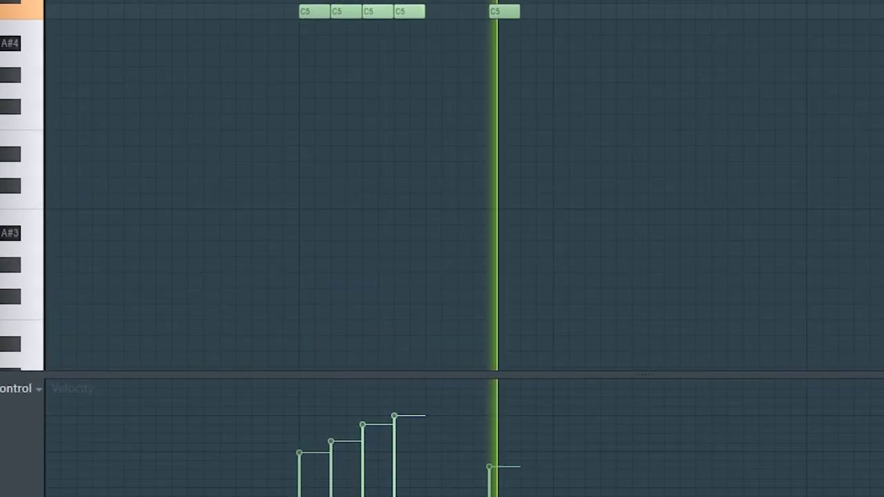
key("space")
Return to the arrangement and unmute the CHANTS track.
key("space")
key("space")
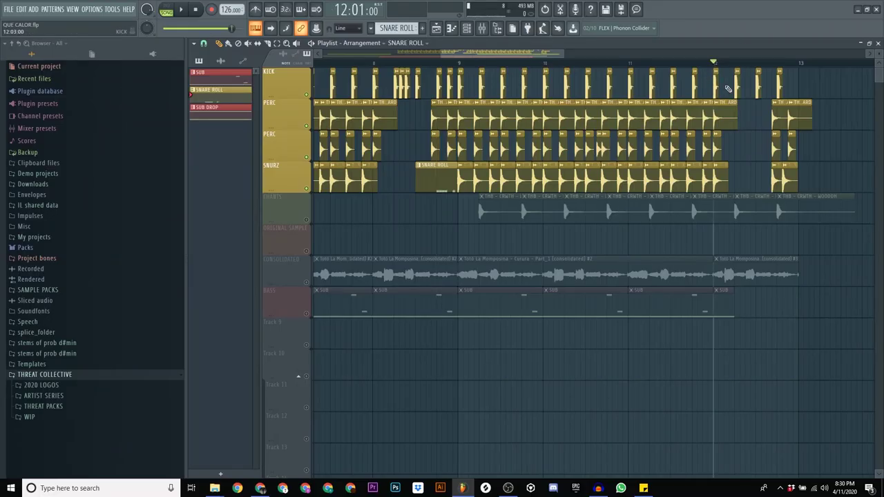
key("space")
scroll(525, 152, "down", 2)
left_click(308, 218)
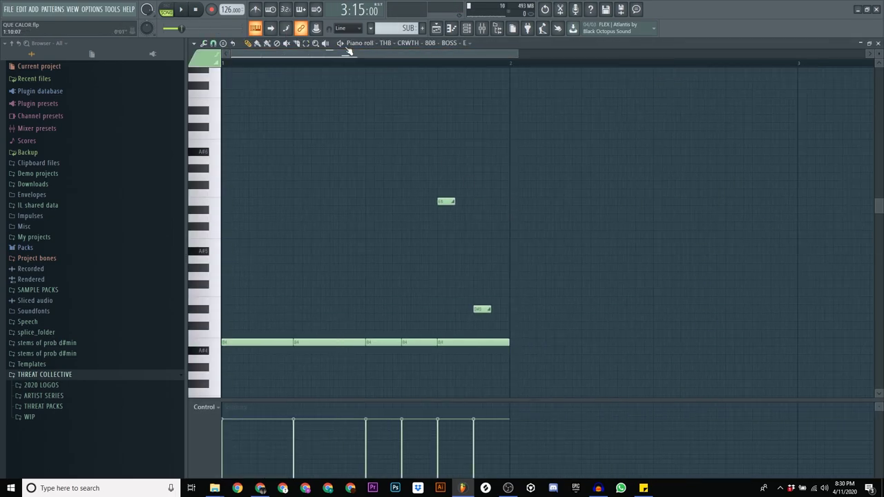
Play the SUB 808 pattern while checking Mixer levels, stop it, and re-maximize FL Studio.
key("space")
left_click(483, 28)
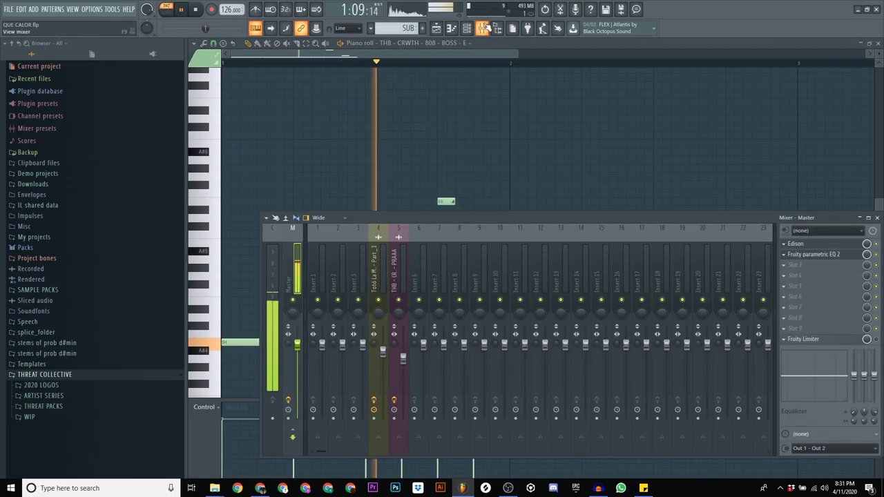
left_click(482, 28)
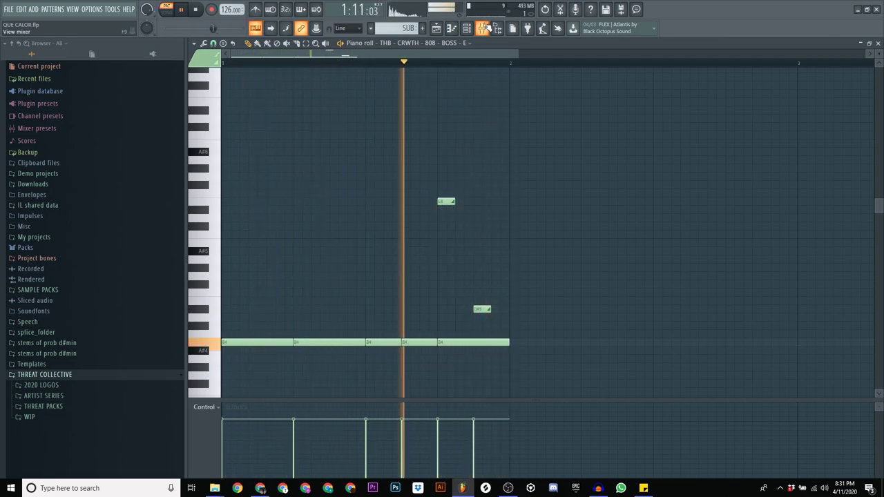
key("space")
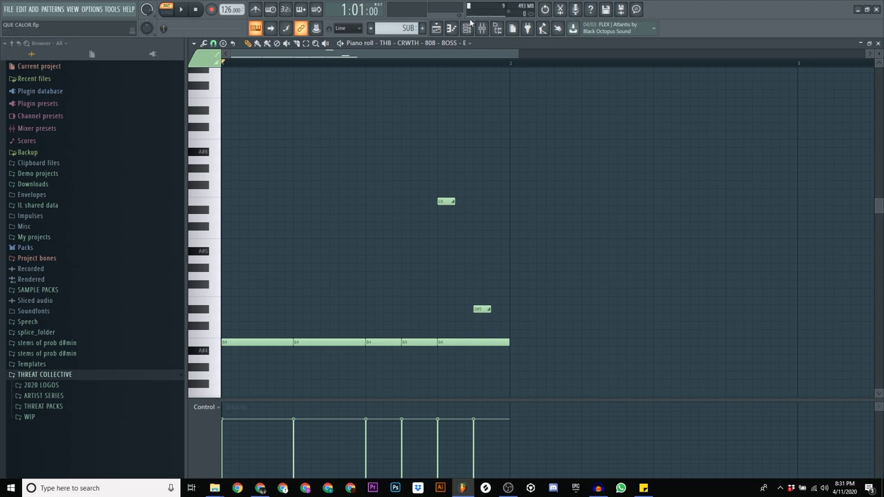
double_click(470, 22)
left_click(575, 13)
key("F5")
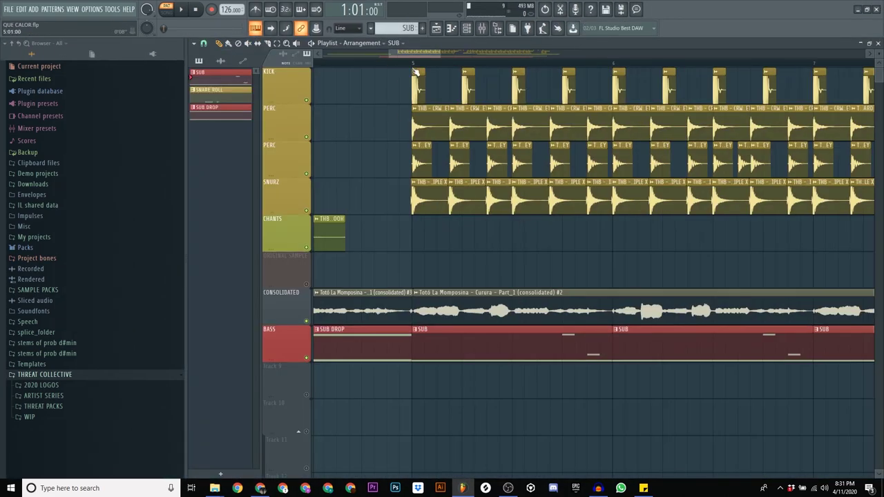
scroll(410, 100, "down", 3, "ctrl")
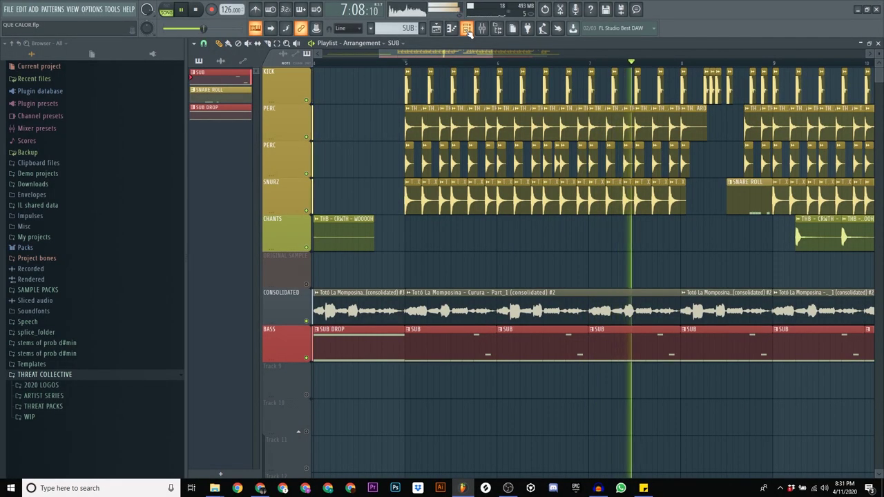
scroll(354, 140, "down", 3)
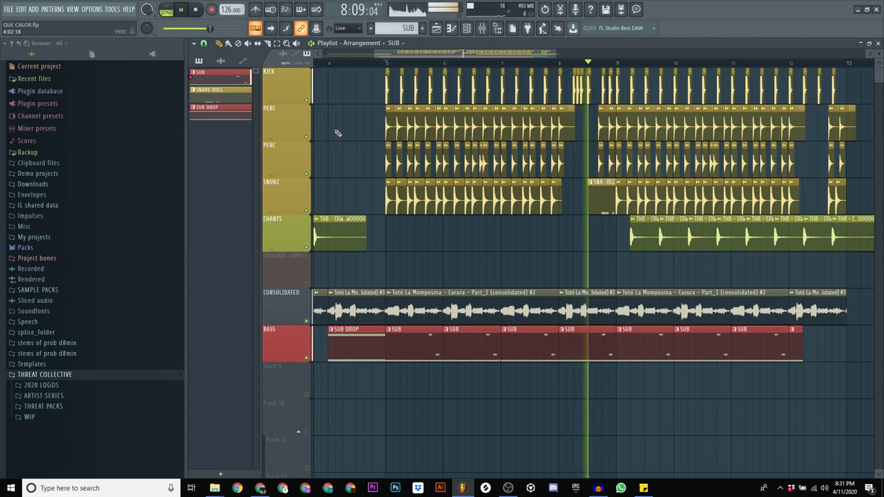
scroll(352, 172, "down", 2)
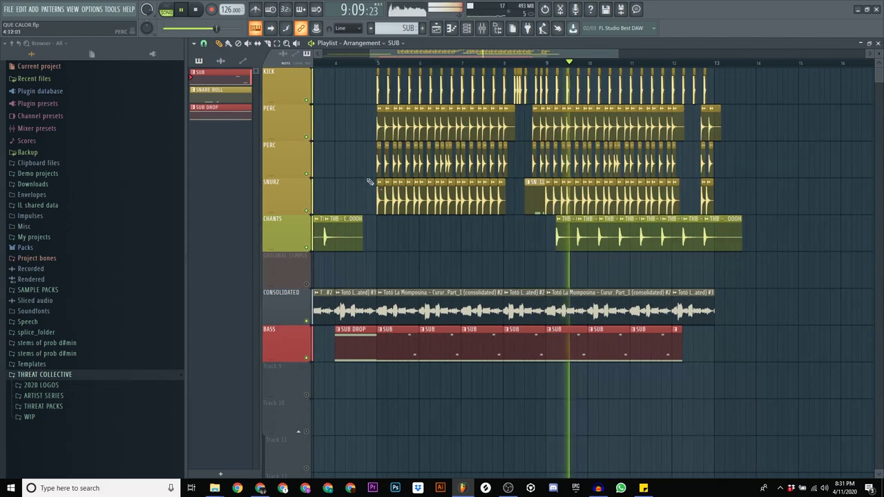